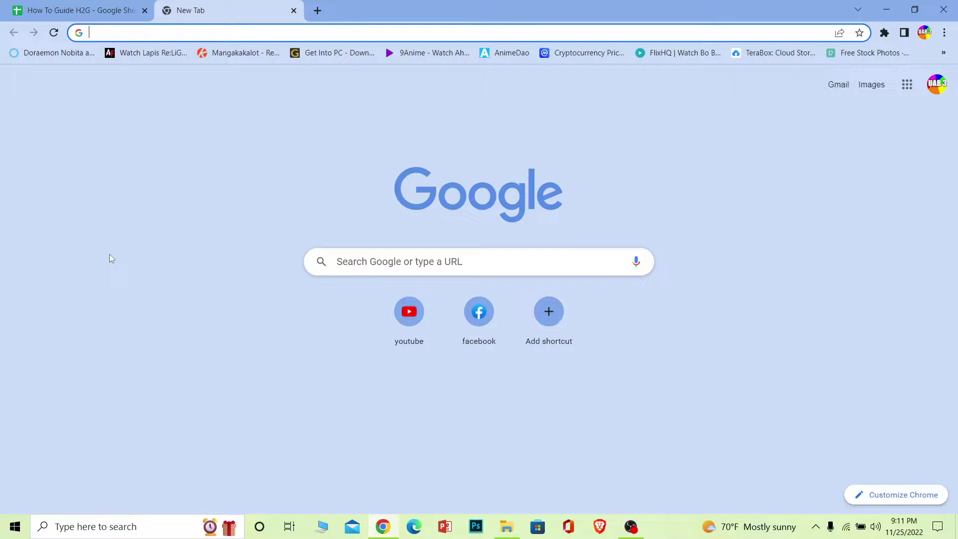
pyautogui.write('qu')
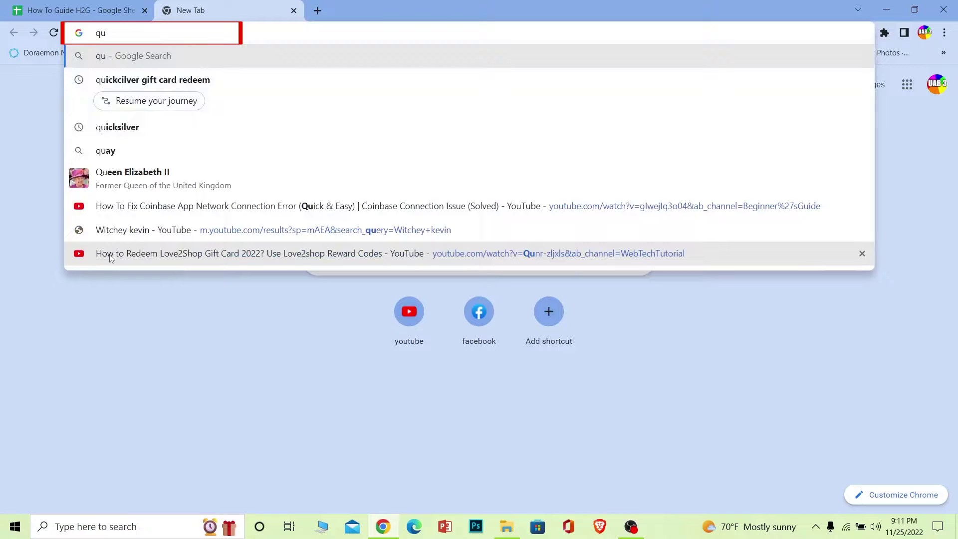
# Step: Search Google for 'quickcilver gift card redeem' using the omnibox suggestion
pyautogui.press('Down')
pyautogui.press('Return')
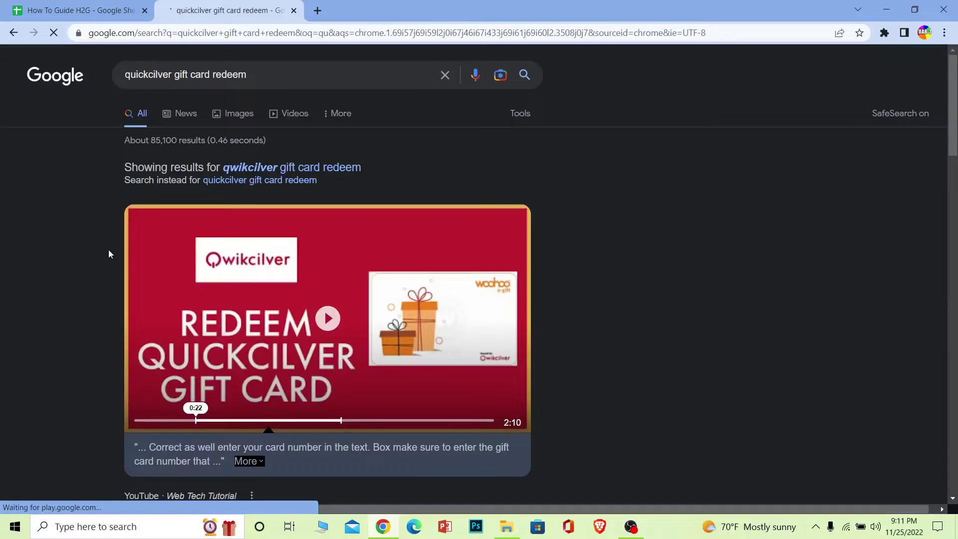
pyautogui.scroll(-5, 118, 318)
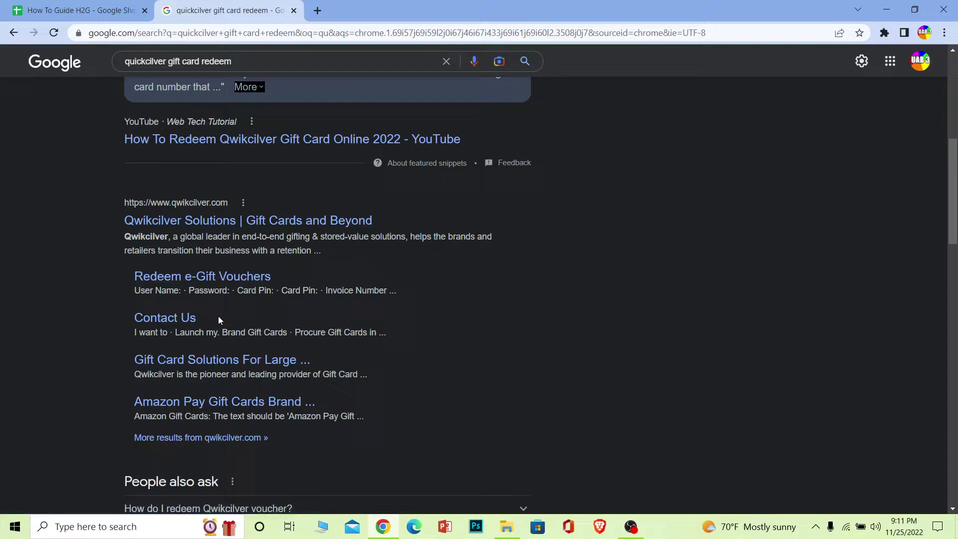
# Step: Open the Redeem e-Gift Vouchers page and dismiss the store name list without choosing
pyautogui.click(238, 276)
pyautogui.click(356, 129)
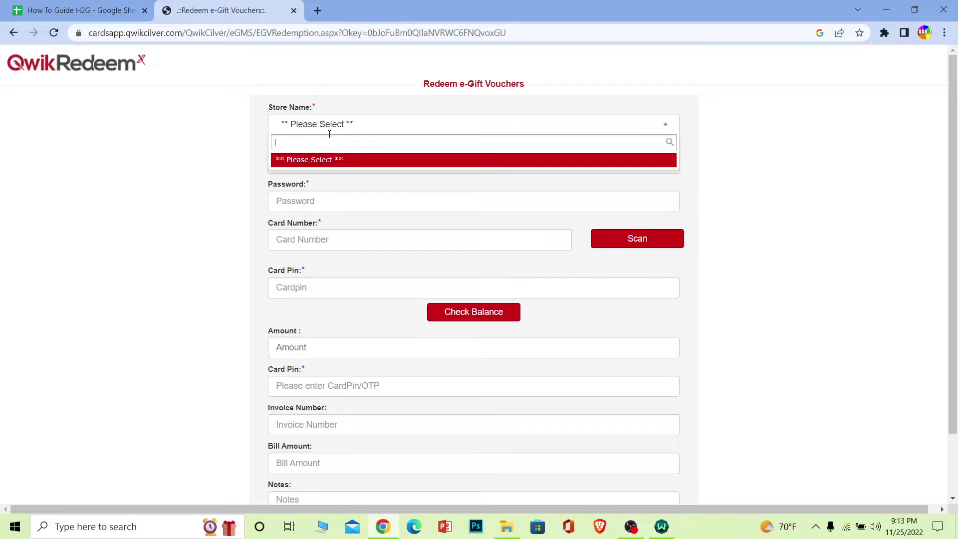
pyautogui.write('ar')
pyautogui.click(127, 159)
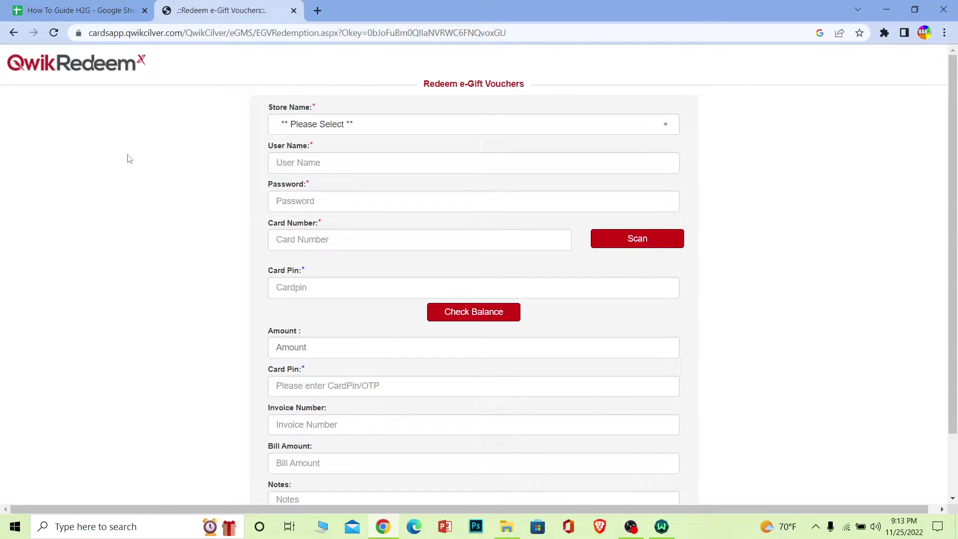
pyautogui.click(305, 162)
pyautogui.write('kevin')
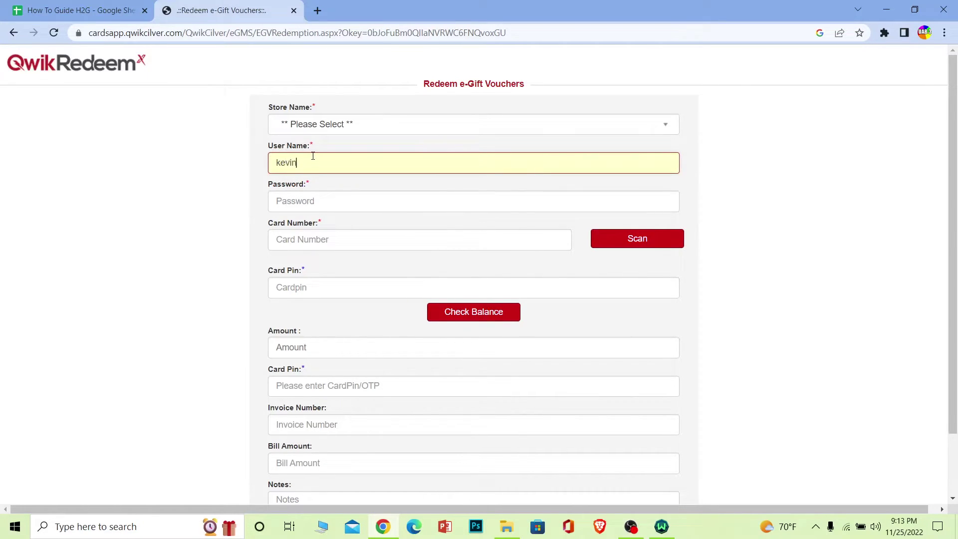
pyautogui.click(332, 199)
pyautogui.write('12345')
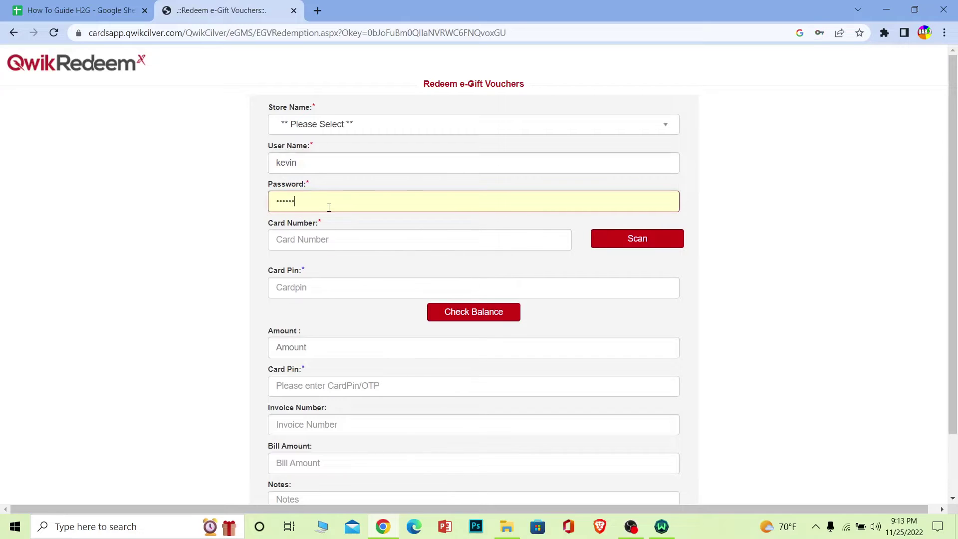
pyautogui.click(307, 246)
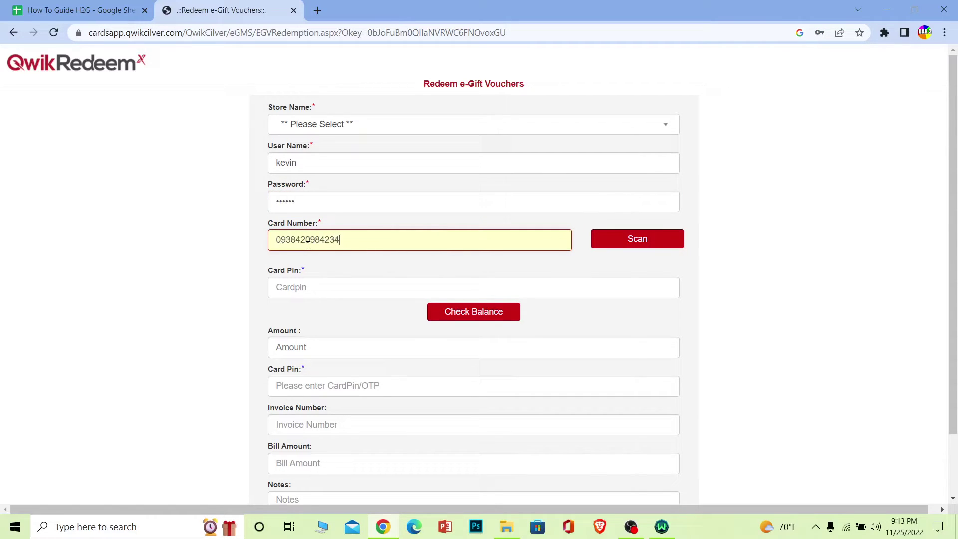
pyautogui.click(309, 289)
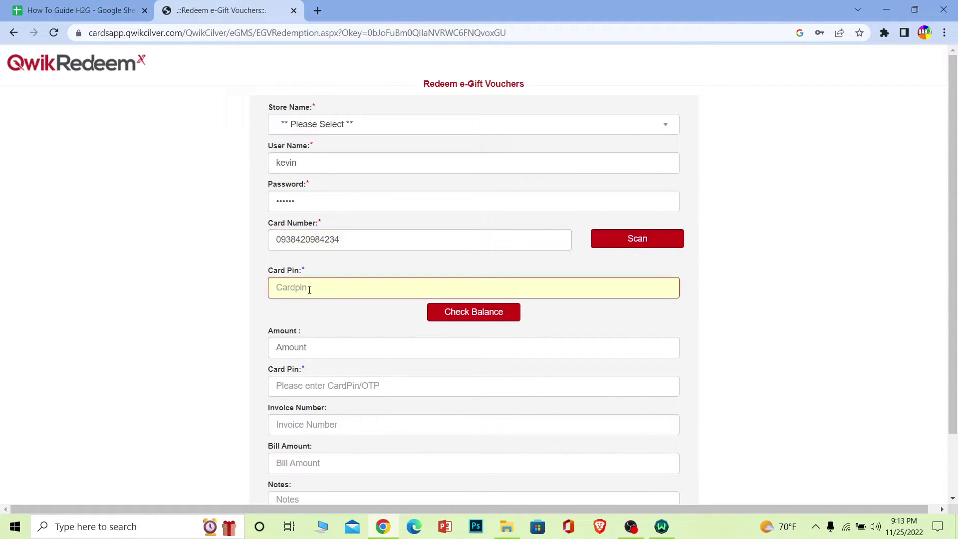
pyautogui.scroll(-1, 313, 289)
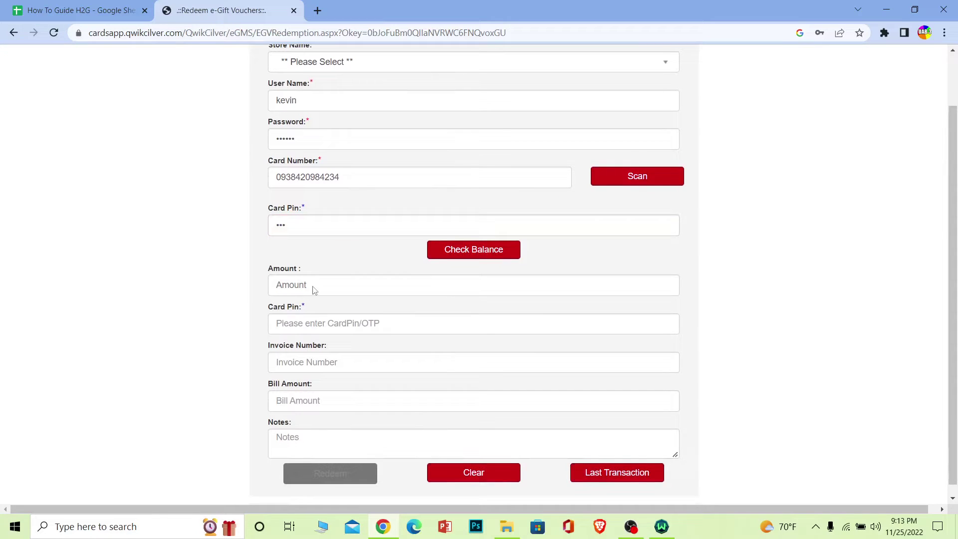
# Step: Fill the second Card Pin field, Invoice Number 885993 and Bill Amount 1000
pyautogui.click(304, 317)
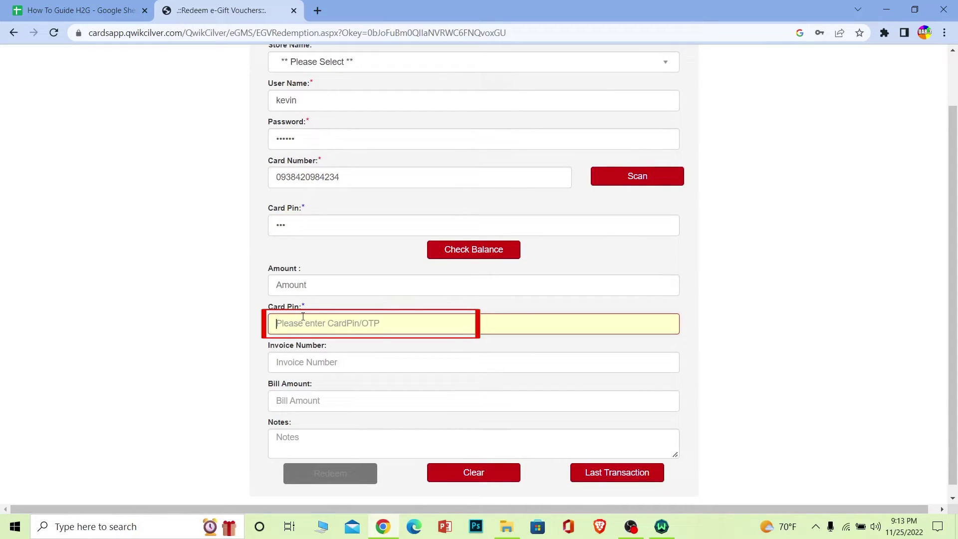
pyautogui.write('123456')
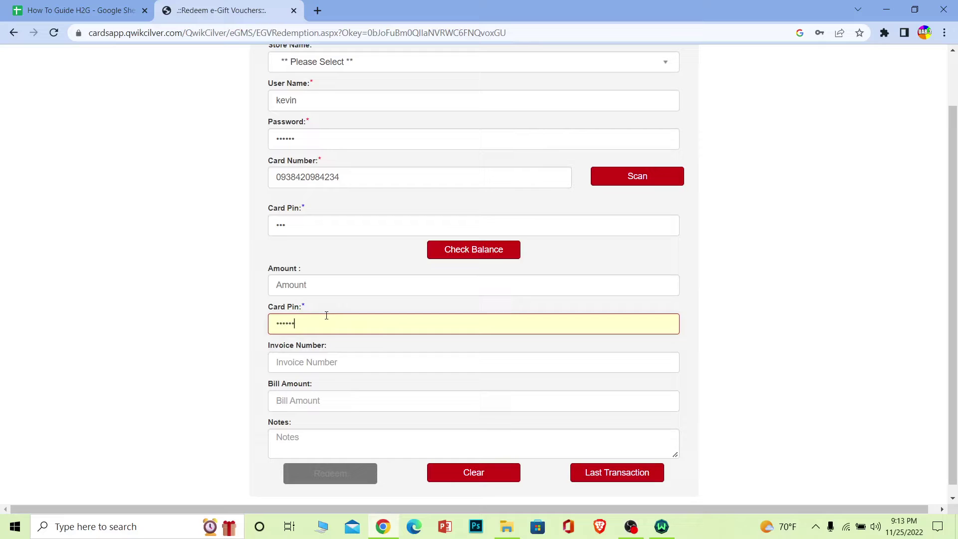
pyautogui.click(341, 362)
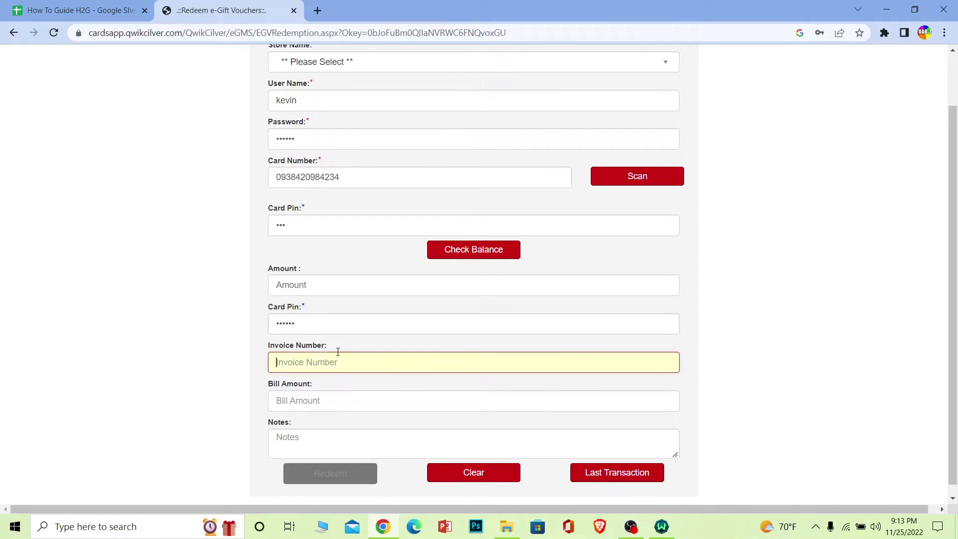
pyautogui.write('885993')
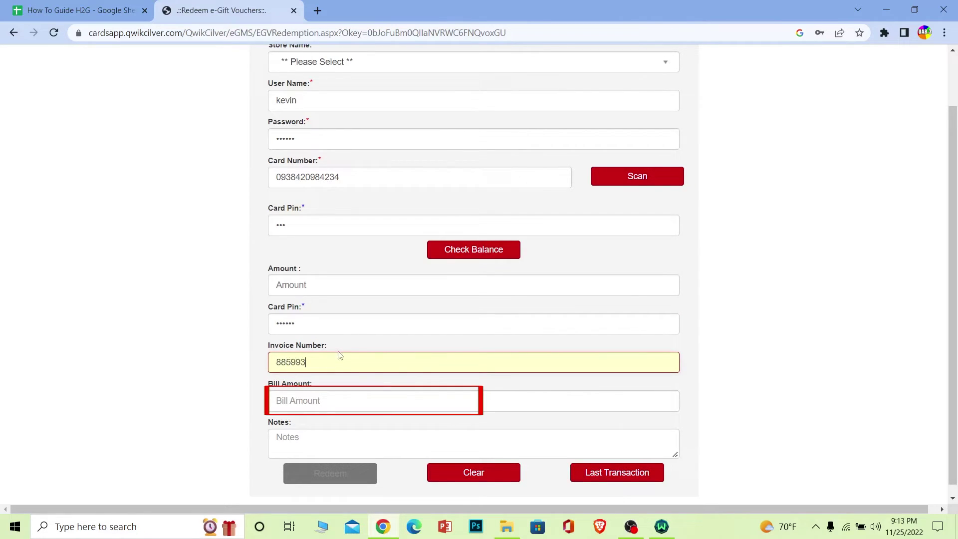
pyautogui.click(327, 405)
pyautogui.write('1000')
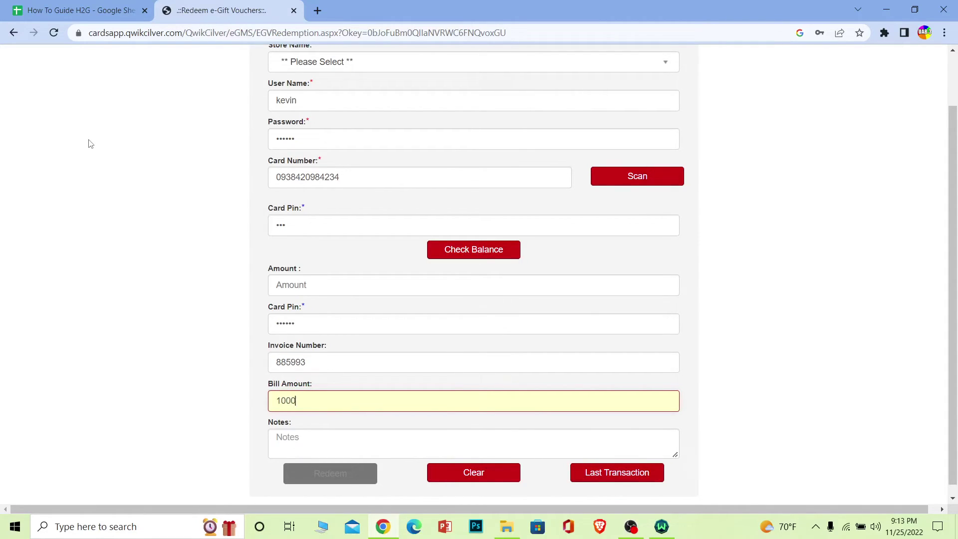
pyautogui.scroll(2, 90, 146)
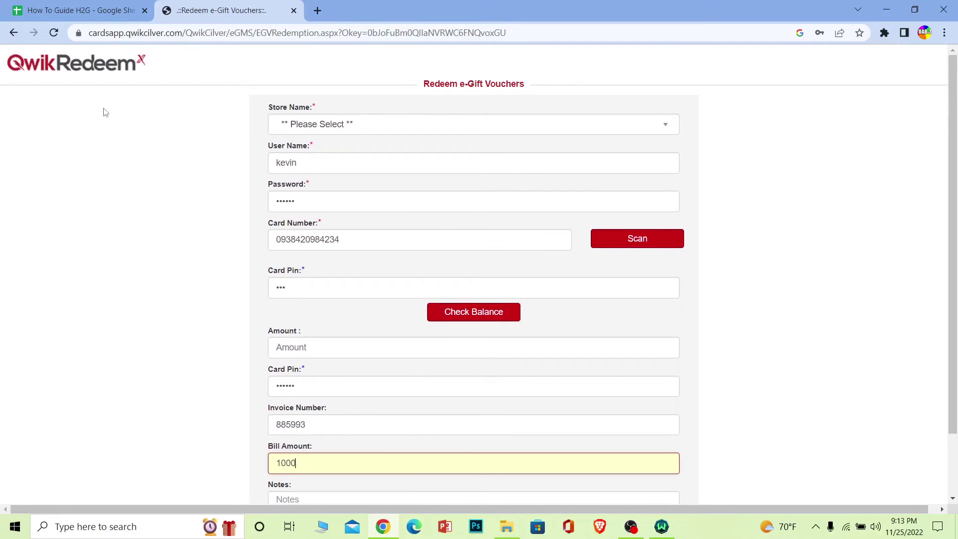
pyautogui.click(64, 82)
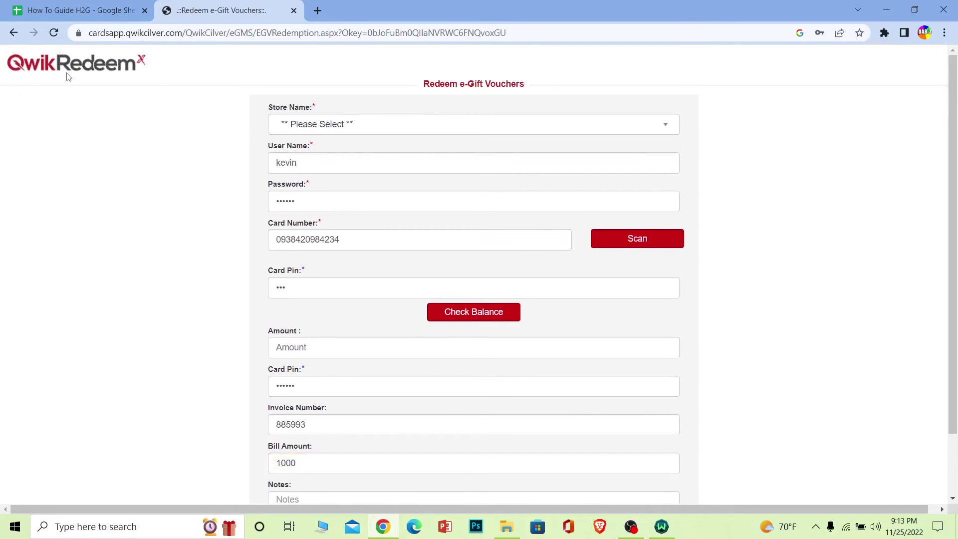